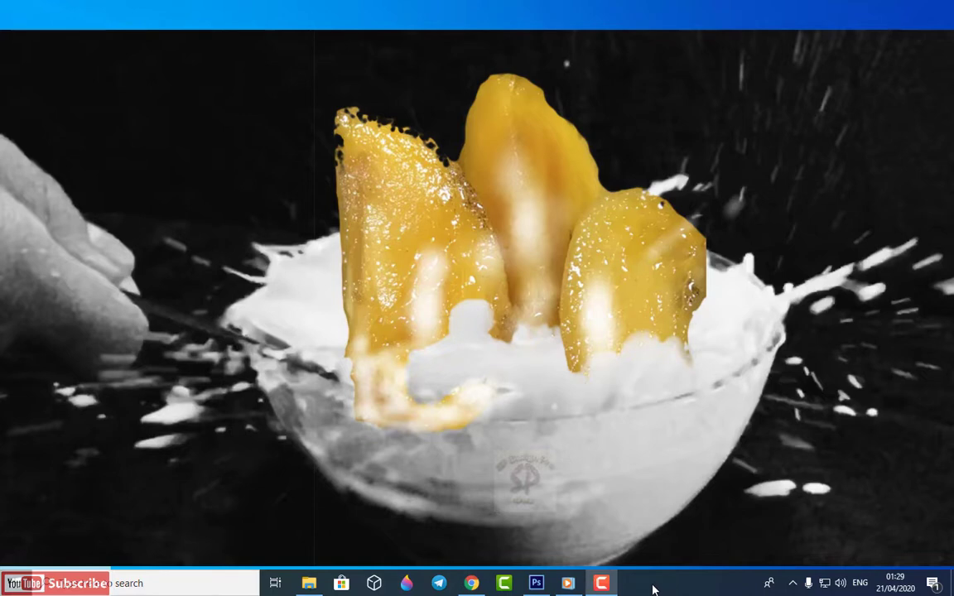
Step: Bring the video player forward and play the milk-bowl source clip IMG_E9469
{"action": "left_click", "coordinate": [568, 583]}
{"action": "left_click", "coordinate": [569, 584]}
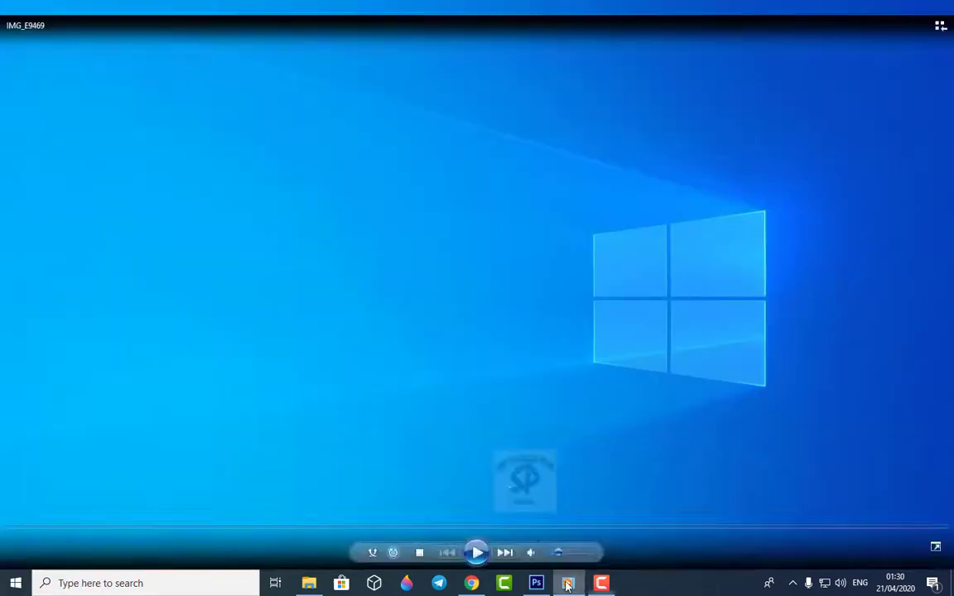
{"action": "left_click", "coordinate": [490, 558]}
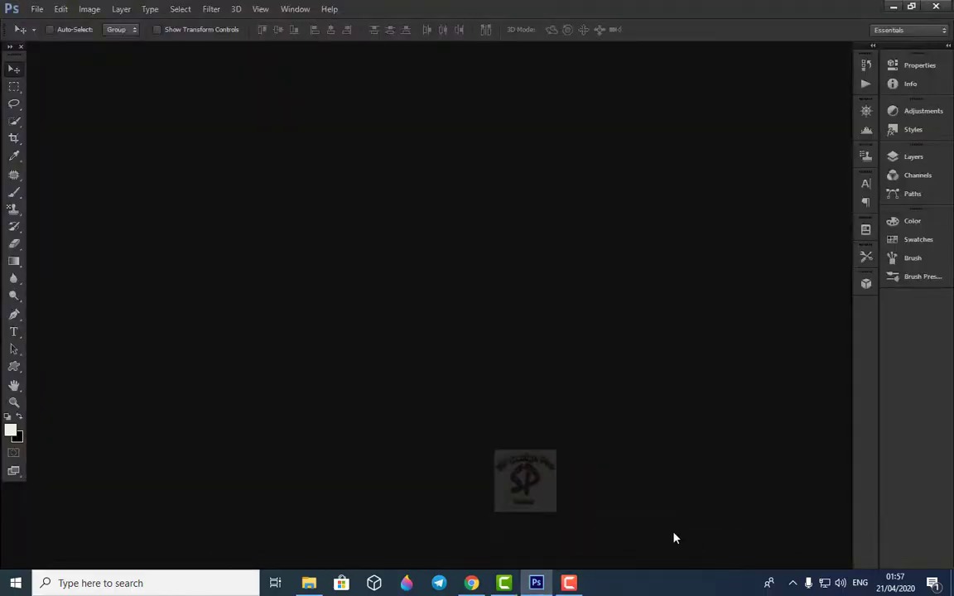
Step: Open IMG_9471.PNG, keeping its embedded Display P3 colour profile
{"action": "left_click", "coordinate": [34, 9]}
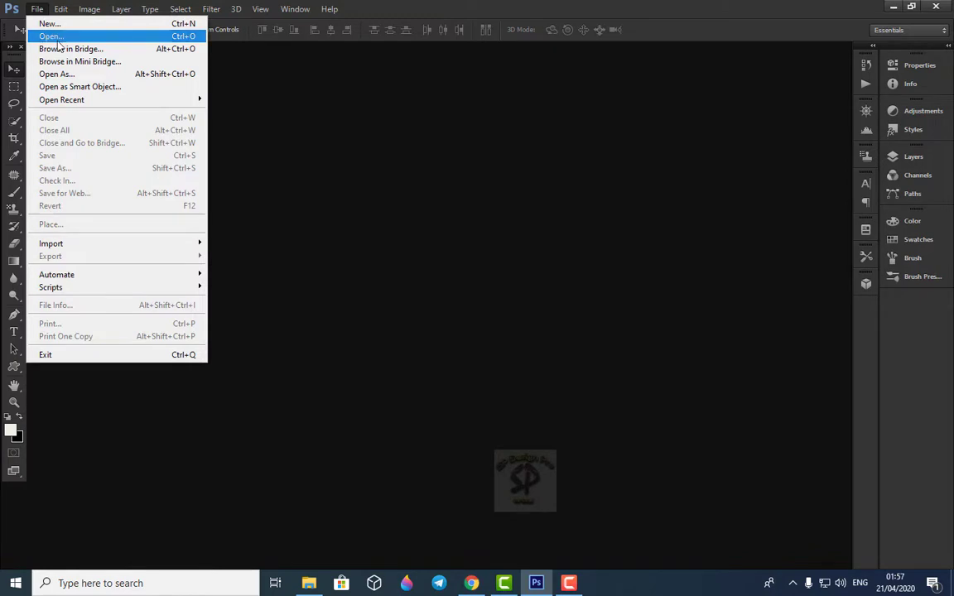
{"action": "left_click", "coordinate": [50, 36]}
{"action": "left_click", "coordinate": [180, 115]}
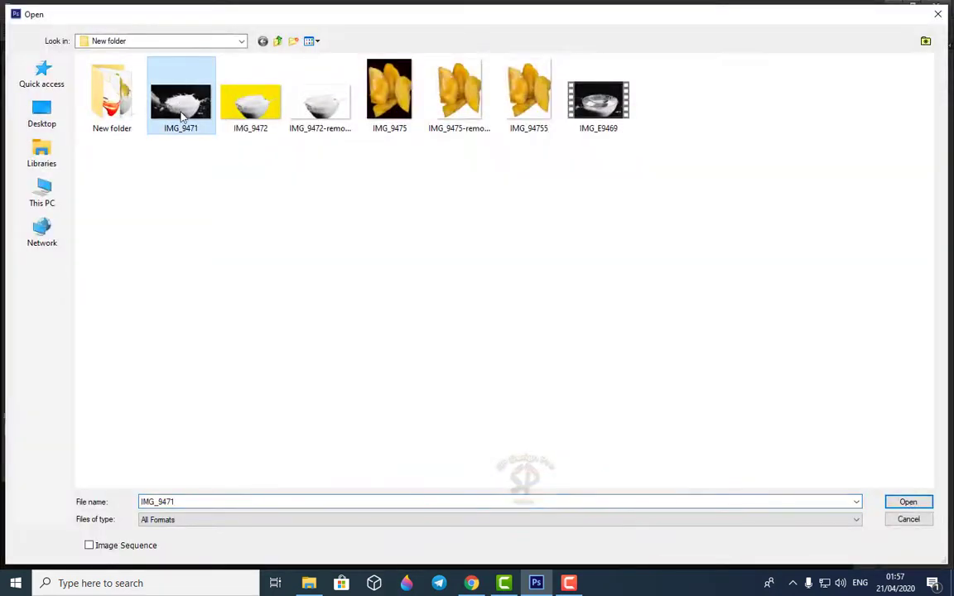
{"action": "left_click", "coordinate": [909, 502]}
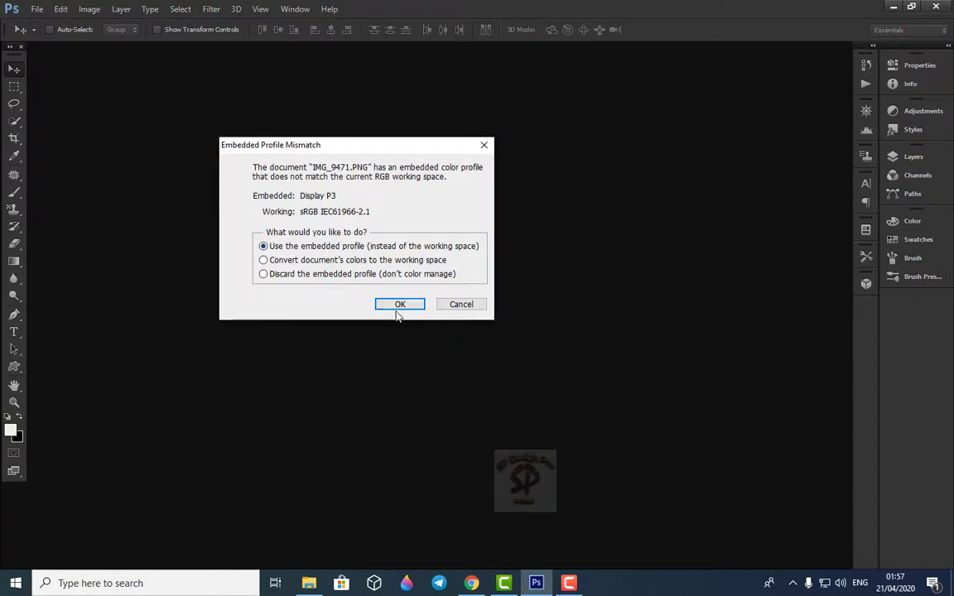
{"action": "left_click", "coordinate": [400, 306]}
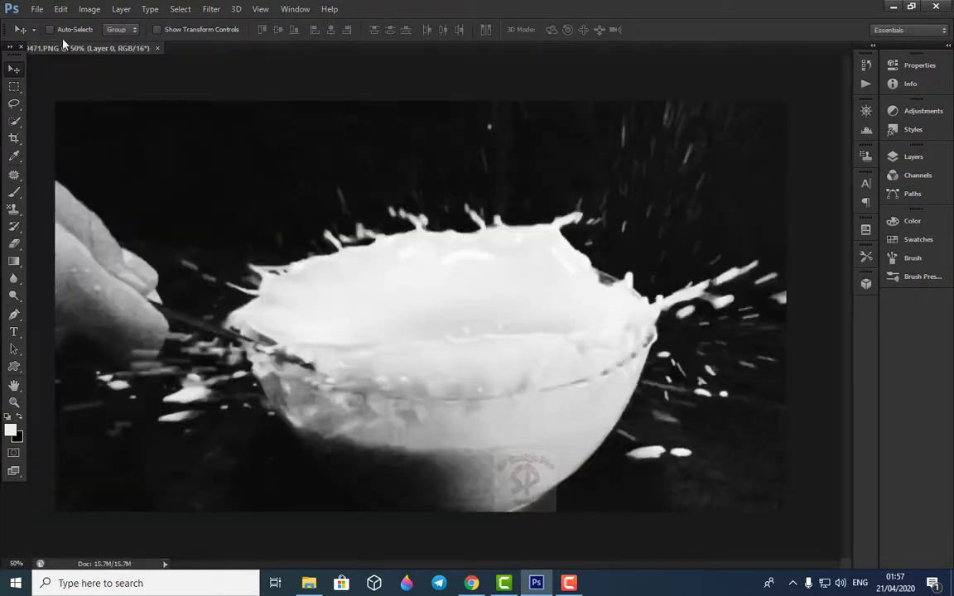
{"action": "left_click", "coordinate": [37, 10]}
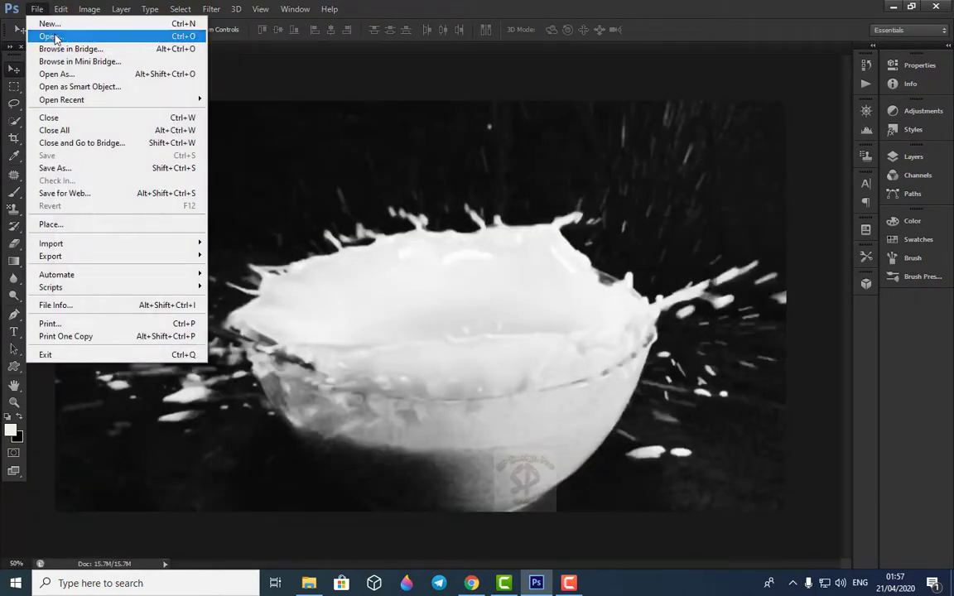
Step: Open the background-removed mango image IMG_9475-removebg-preview.png
{"action": "left_click", "coordinate": [46, 35]}
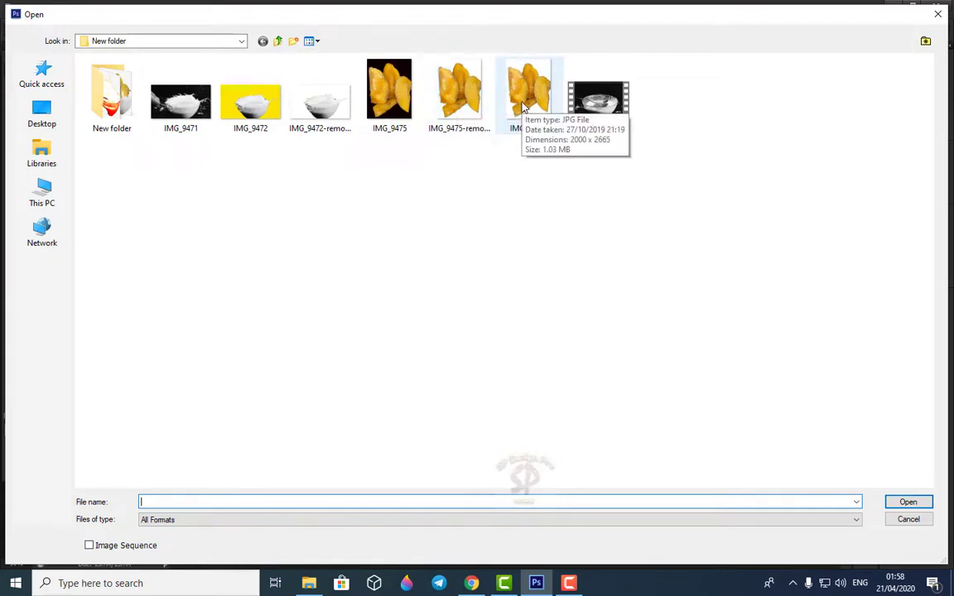
{"action": "left_click", "coordinate": [445, 94]}
{"action": "left_click", "coordinate": [390, 94]}
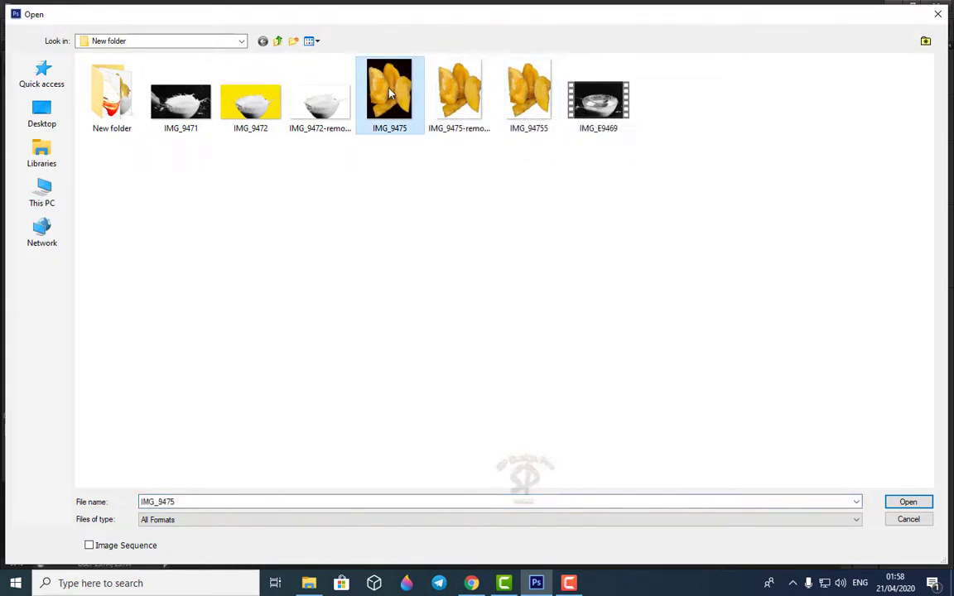
{"action": "left_click", "coordinate": [464, 102]}
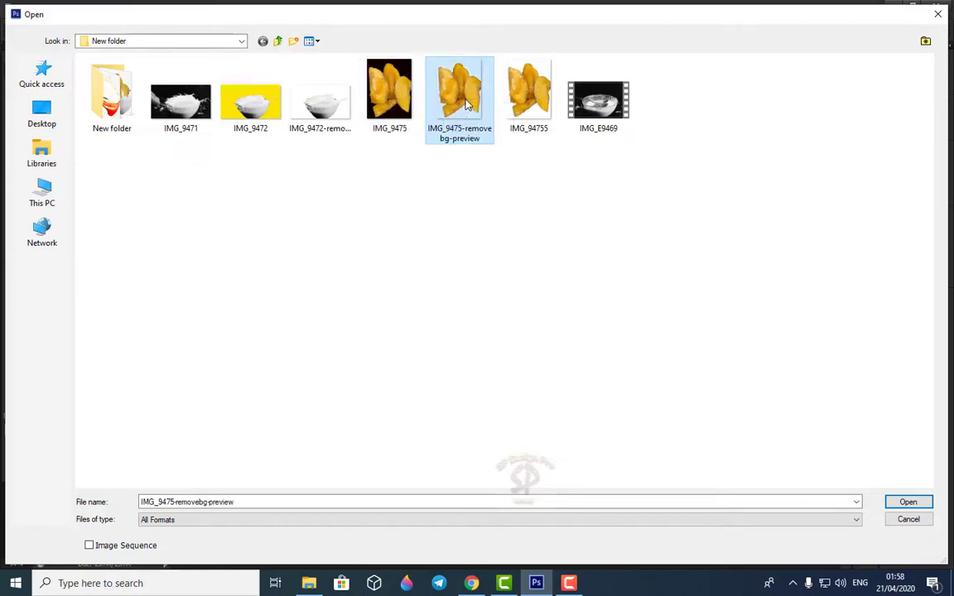
{"action": "left_click", "coordinate": [909, 502]}
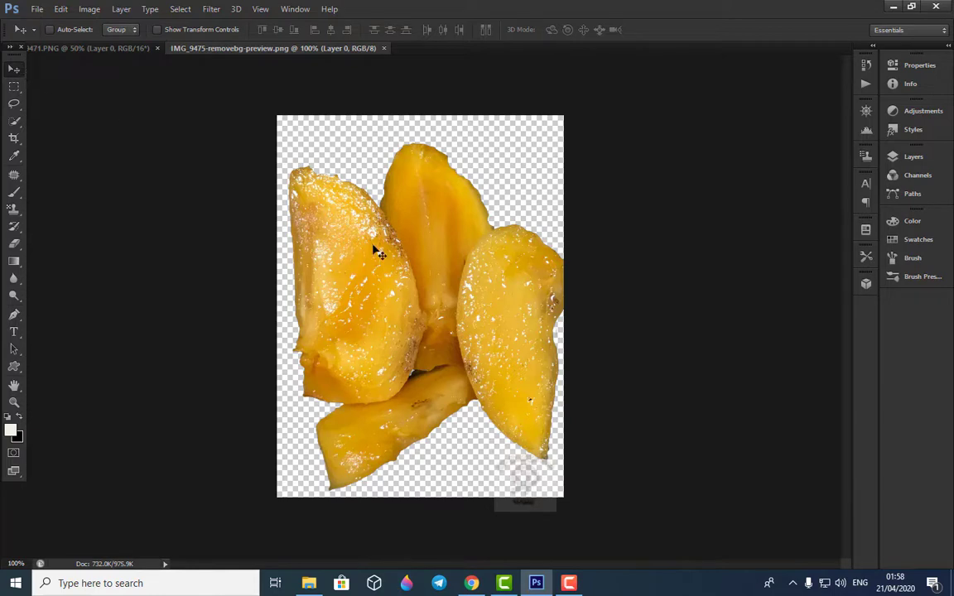
Step: Drag the mango layer into IMG_9471 as Layer 1, accepting the bit-depth conversion
{"action": "mouse_move", "coordinate": [378, 253]}
{"action": "left_mouse_down"}
{"action": "mouse_move", "coordinate": [95, 49]}
{"action": "mouse_move", "coordinate": [339, 243]}
{"action": "left_mouse_up"}
{"action": "mouse_move", "coordinate": [389, 280]}
{"action": "left_mouse_down"}
{"action": "mouse_move", "coordinate": [415, 294]}
{"action": "mouse_move", "coordinate": [469, 268]}
{"action": "left_mouse_up"}
{"action": "left_click", "coordinate": [452, 222]}
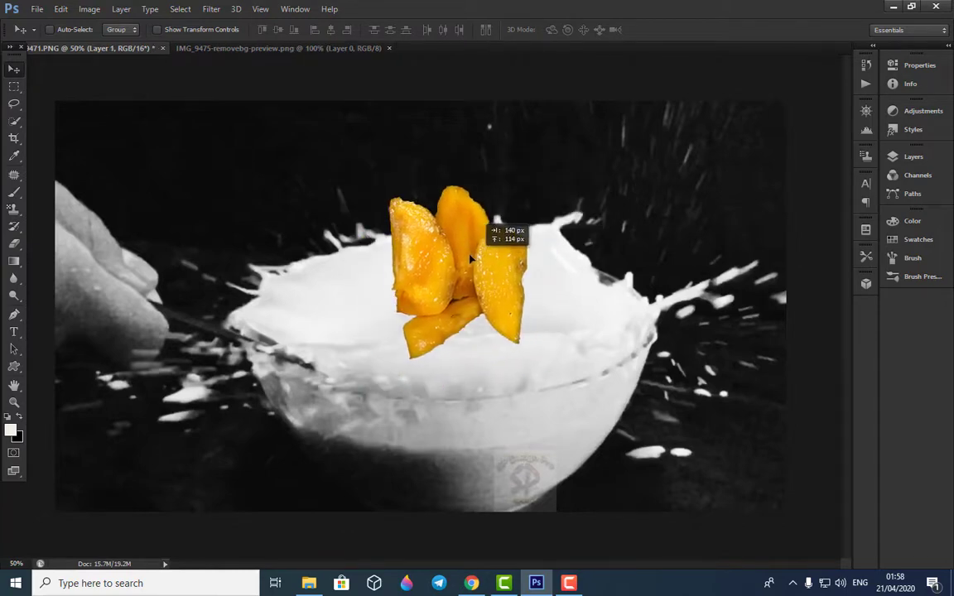
Step: Duplicate the milk layer, place mango Layer 1 beneath Layer 0 copy, and set its fill to 73%
{"action": "left_click", "coordinate": [914, 157]}
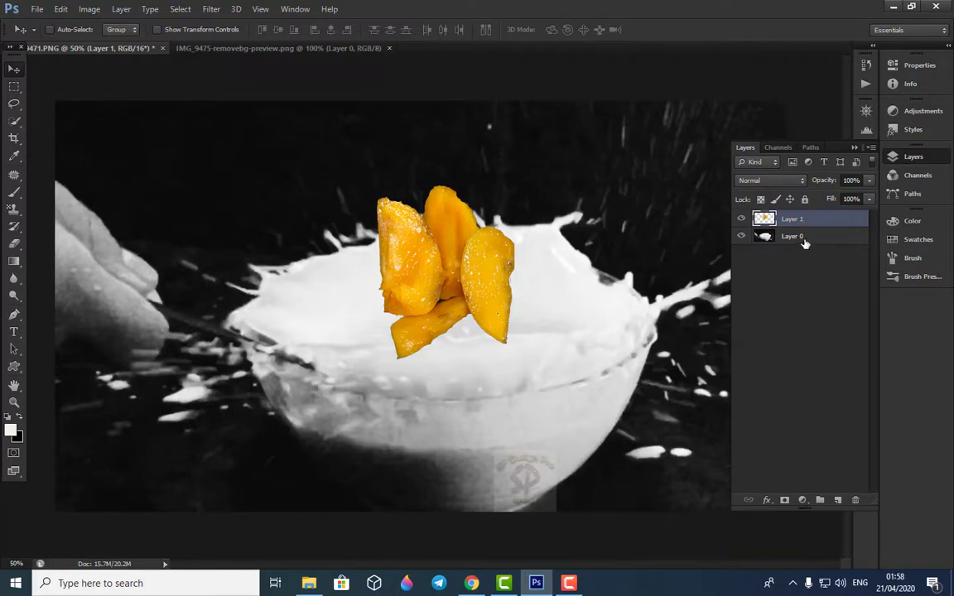
{"action": "left_click_drag", "start_coordinate": [804, 241], "coordinate": [839, 500]}
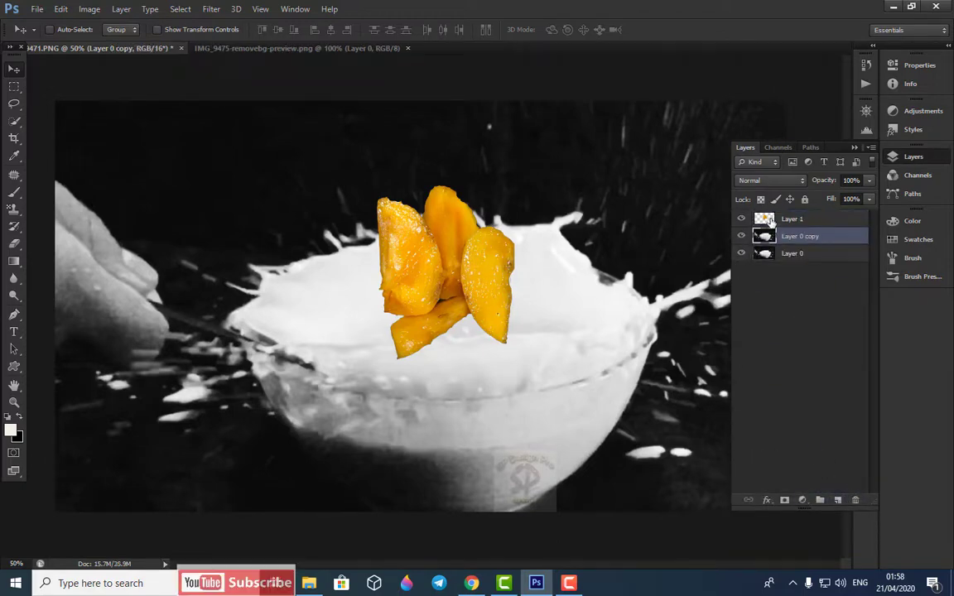
{"action": "left_click_drag", "start_coordinate": [770, 220], "coordinate": [683, 242]}
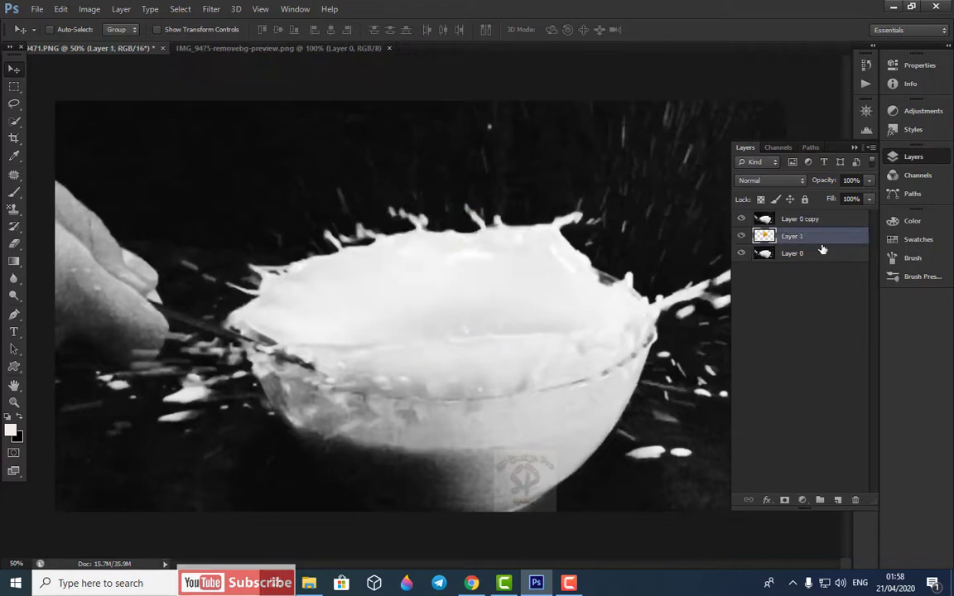
{"action": "mouse_move", "coordinate": [817, 222]}
{"action": "left_mouse_down"}
{"action": "mouse_move", "coordinate": [872, 217]}
{"action": "mouse_move", "coordinate": [853, 219]}
{"action": "left_mouse_up"}
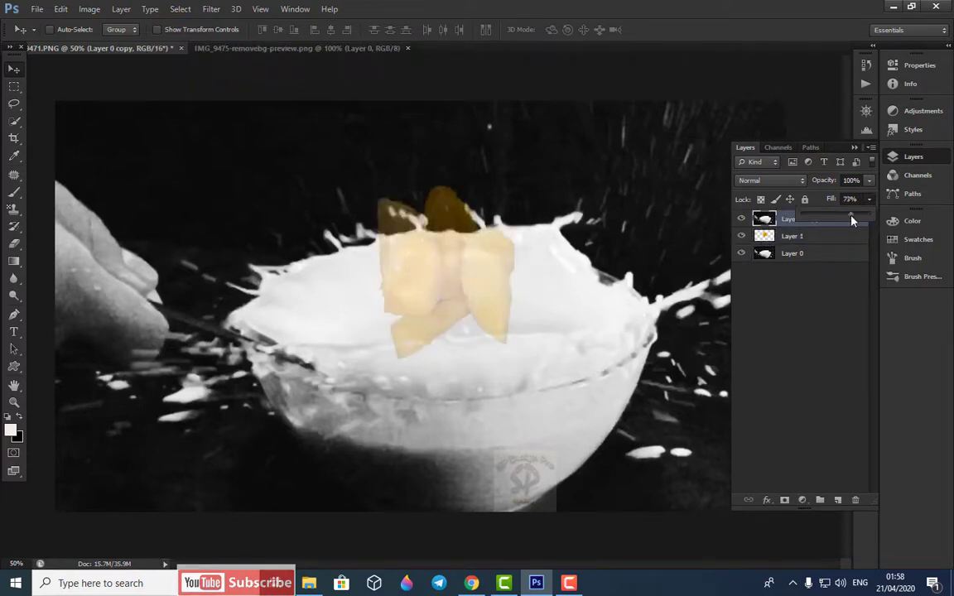
{"action": "left_click", "coordinate": [791, 237]}
Step: Scale the mango slices to about 163% by 136%, rotate them −23.8°, and raise them slightly
{"action": "key", "text": "ctrl+t"}
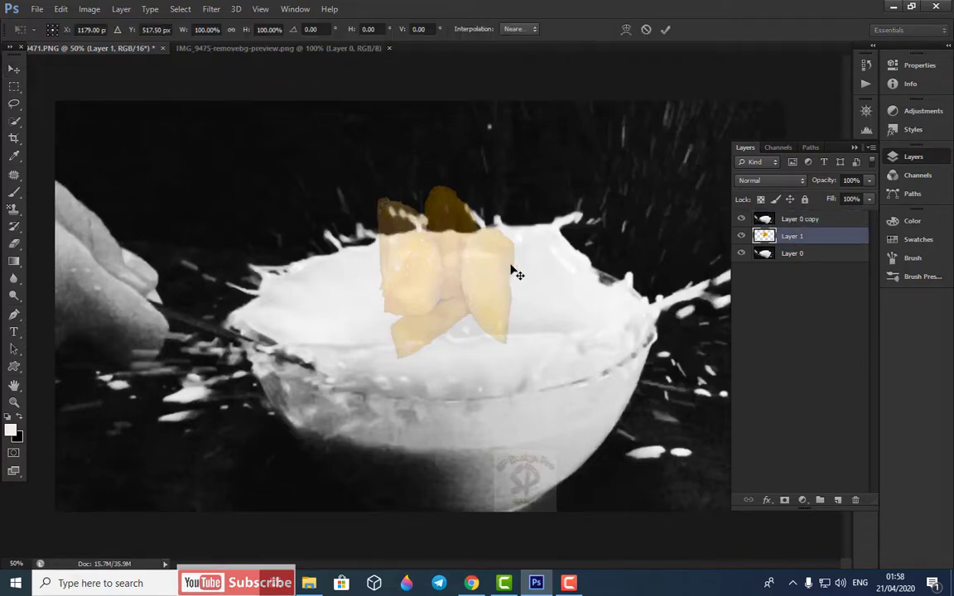
{"action": "left_click_drag", "start_coordinate": [516, 273], "coordinate": [560, 271]}
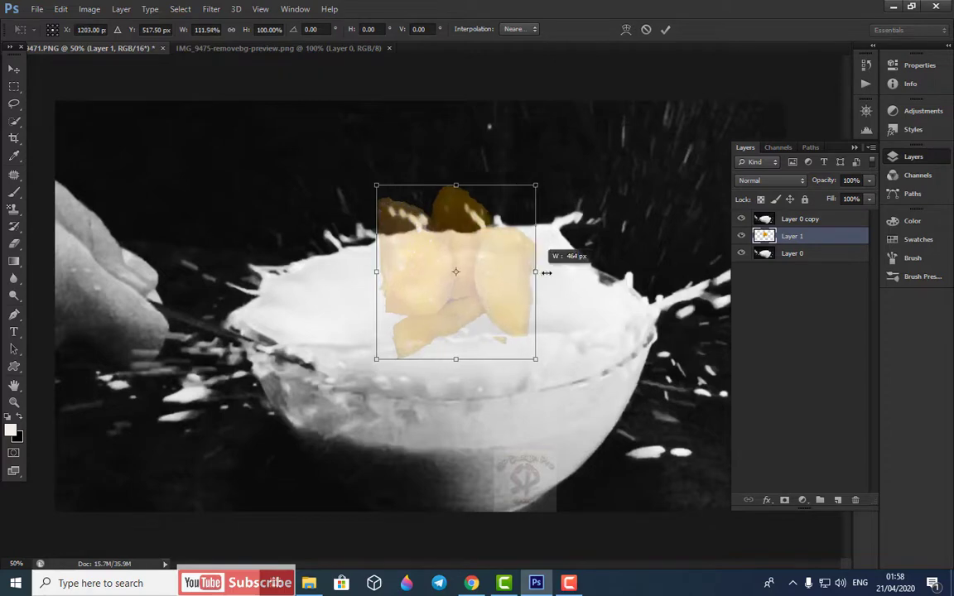
{"action": "left_click_drag", "start_coordinate": [376, 271], "coordinate": [338, 262]}
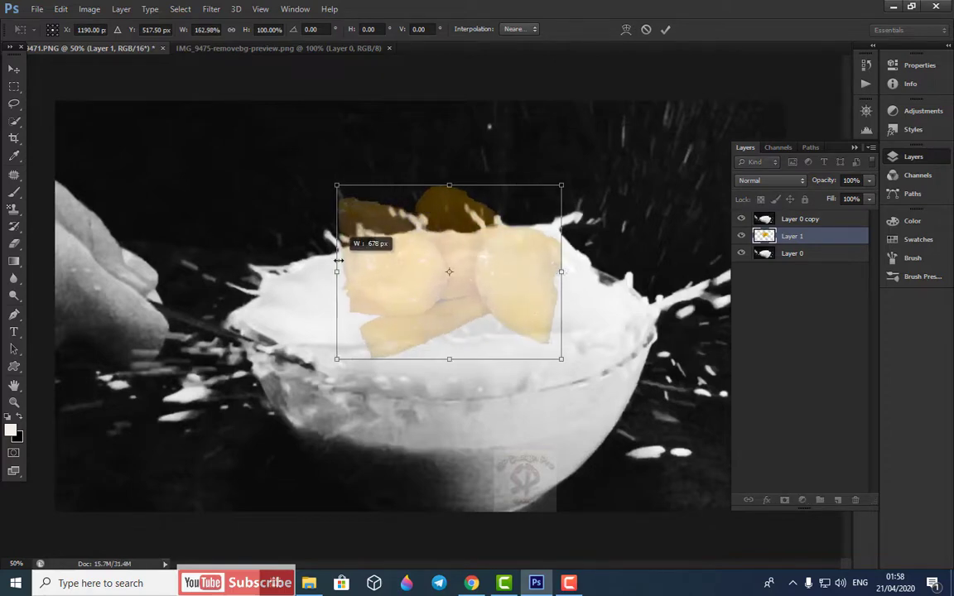
{"action": "left_click_drag", "start_coordinate": [456, 185], "coordinate": [449, 120]}
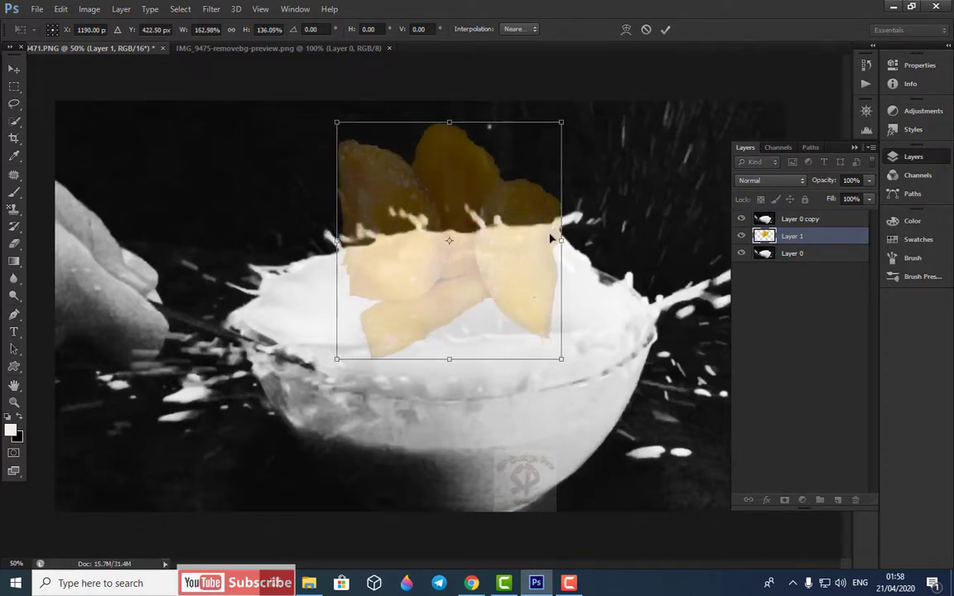
{"action": "left_click_drag", "start_coordinate": [588, 109], "coordinate": [518, 78]}
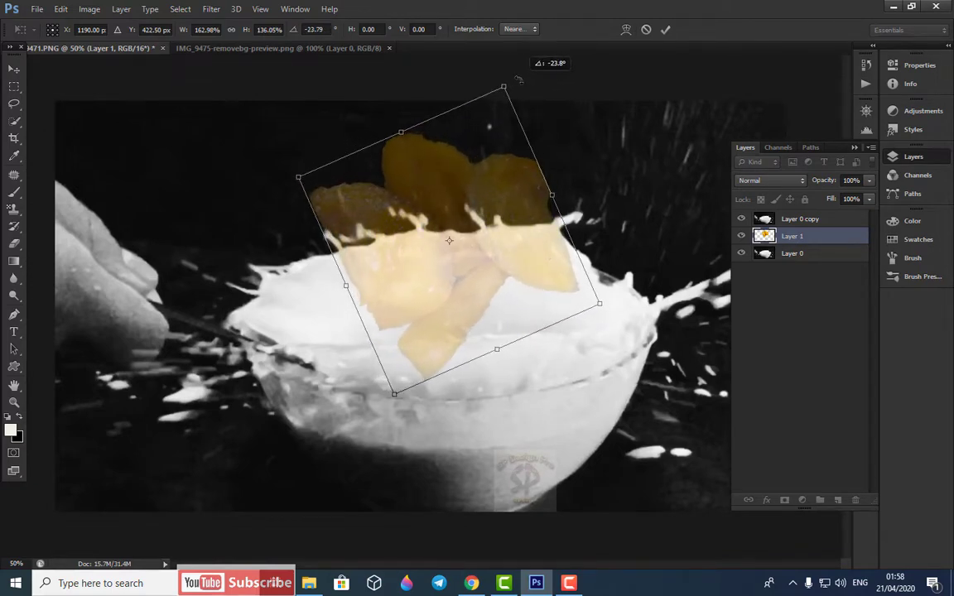
{"action": "left_click_drag", "start_coordinate": [502, 200], "coordinate": [502, 191]}
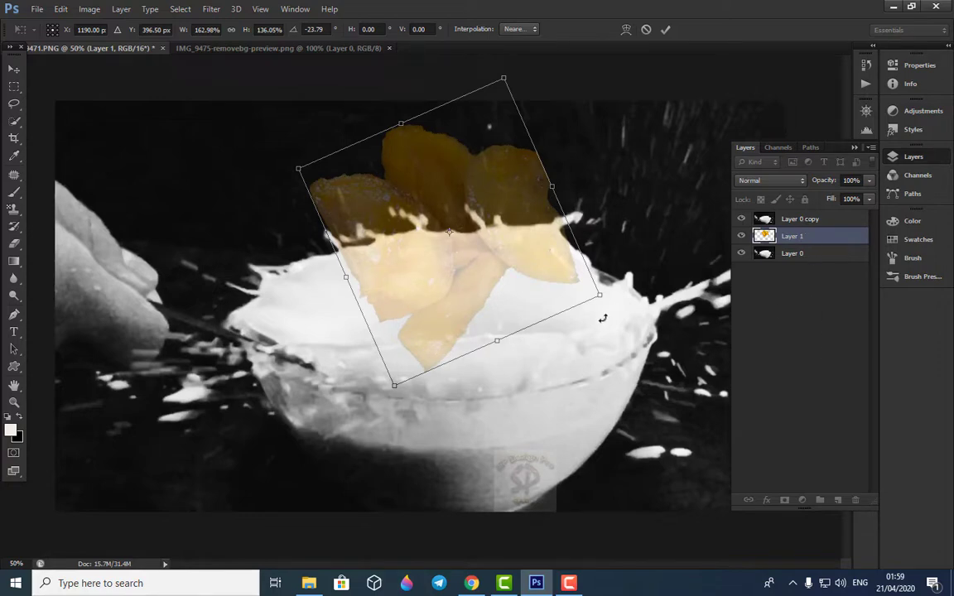
{"action": "key", "text": "Return"}
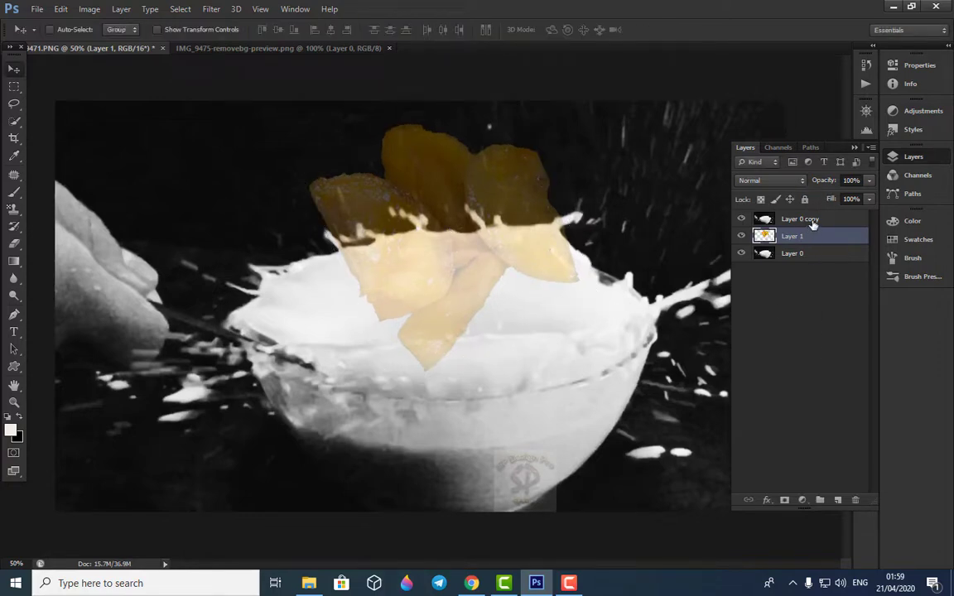
Step: Erase Layer 0 copy's milk veil over the mango tops, leaving their lower ends milky
{"action": "left_click", "coordinate": [813, 220]}
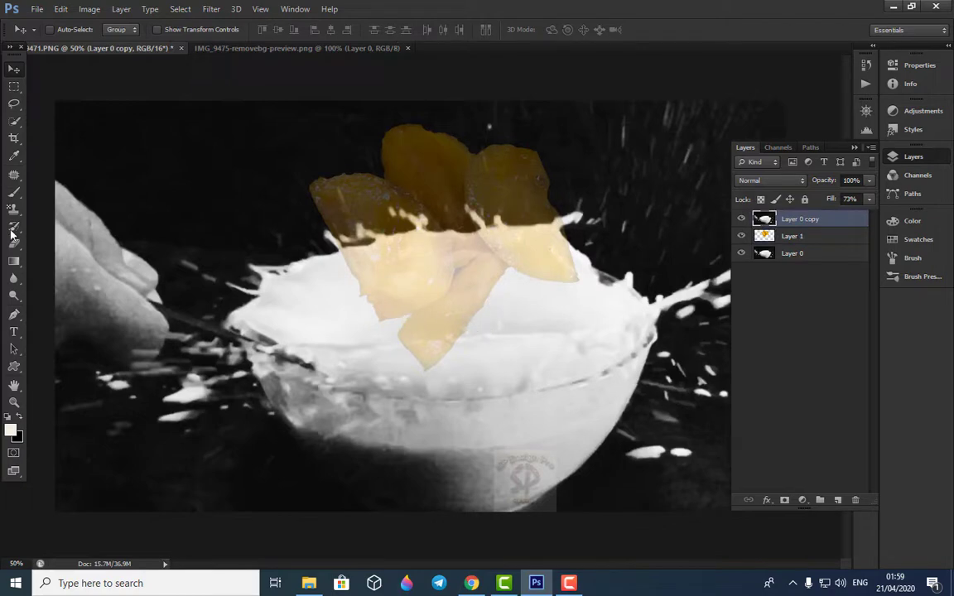
{"action": "left_click", "coordinate": [14, 243]}
{"action": "left_click_drag", "start_coordinate": [436, 343], "coordinate": [418, 355]}
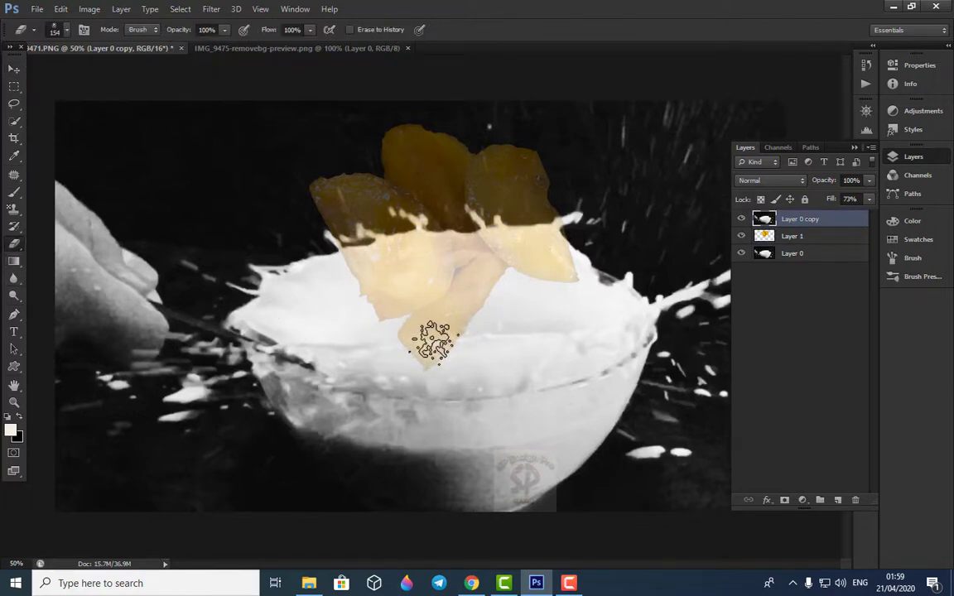
{"action": "mouse_move", "coordinate": [497, 248]}
{"action": "left_mouse_down"}
{"action": "mouse_move", "coordinate": [489, 222]}
{"action": "mouse_move", "coordinate": [520, 169]}
{"action": "mouse_move", "coordinate": [459, 151]}
{"action": "mouse_move", "coordinate": [364, 154]}
{"action": "mouse_move", "coordinate": [395, 161]}
{"action": "mouse_move", "coordinate": [412, 145]}
{"action": "mouse_move", "coordinate": [360, 149]}
{"action": "mouse_move", "coordinate": [412, 198]}
{"action": "mouse_move", "coordinate": [443, 252]}
{"action": "mouse_move", "coordinate": [418, 240]}
{"action": "mouse_move", "coordinate": [414, 277]}
{"action": "mouse_move", "coordinate": [472, 232]}
{"action": "mouse_move", "coordinate": [553, 199]}
{"action": "mouse_move", "coordinate": [464, 184]}
{"action": "mouse_move", "coordinate": [435, 149]}
{"action": "mouse_move", "coordinate": [392, 192]}
{"action": "mouse_move", "coordinate": [308, 167]}
{"action": "mouse_move", "coordinate": [300, 189]}
{"action": "mouse_move", "coordinate": [327, 207]}
{"action": "mouse_move", "coordinate": [404, 212]}
{"action": "mouse_move", "coordinate": [343, 184]}
{"action": "mouse_move", "coordinate": [300, 174]}
{"action": "mouse_move", "coordinate": [439, 233]}
{"action": "mouse_move", "coordinate": [364, 197]}
{"action": "mouse_move", "coordinate": [410, 182]}
{"action": "mouse_move", "coordinate": [461, 225]}
{"action": "mouse_move", "coordinate": [437, 225]}
{"action": "mouse_move", "coordinate": [433, 237]}
{"action": "mouse_move", "coordinate": [497, 253]}
{"action": "mouse_move", "coordinate": [481, 178]}
{"action": "mouse_move", "coordinate": [490, 132]}
{"action": "mouse_move", "coordinate": [356, 170]}
{"action": "mouse_move", "coordinate": [327, 207]}
{"action": "mouse_move", "coordinate": [339, 232]}
{"action": "left_mouse_up"}
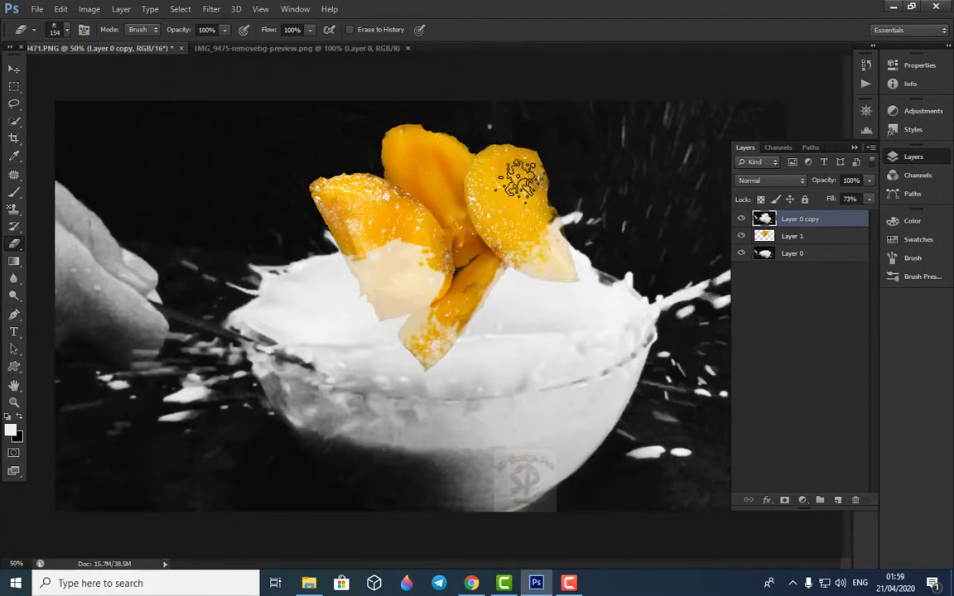
{"action": "left_click", "coordinate": [854, 148]}
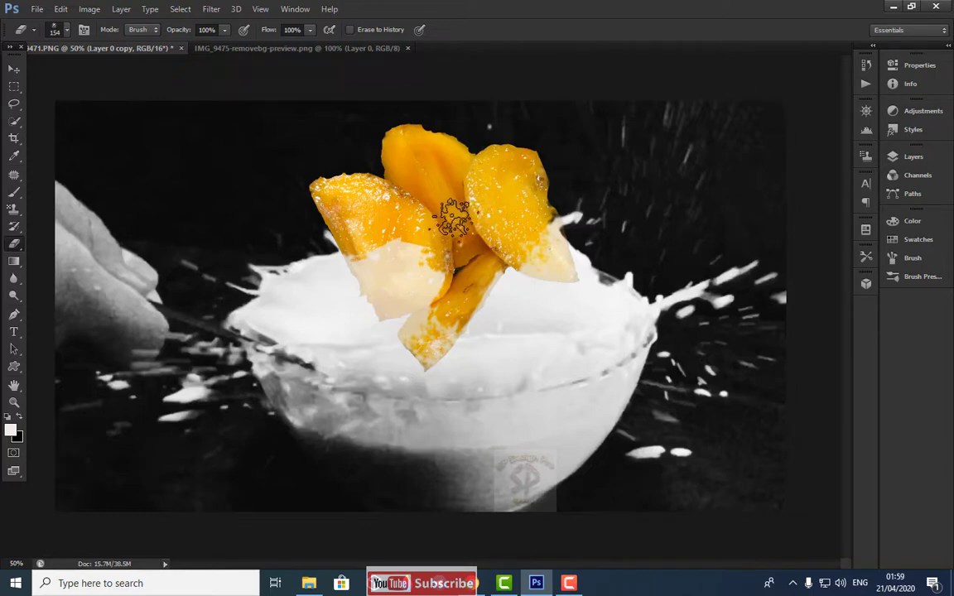
{"action": "left_click_drag", "start_coordinate": [404, 245], "coordinate": [420, 283]}
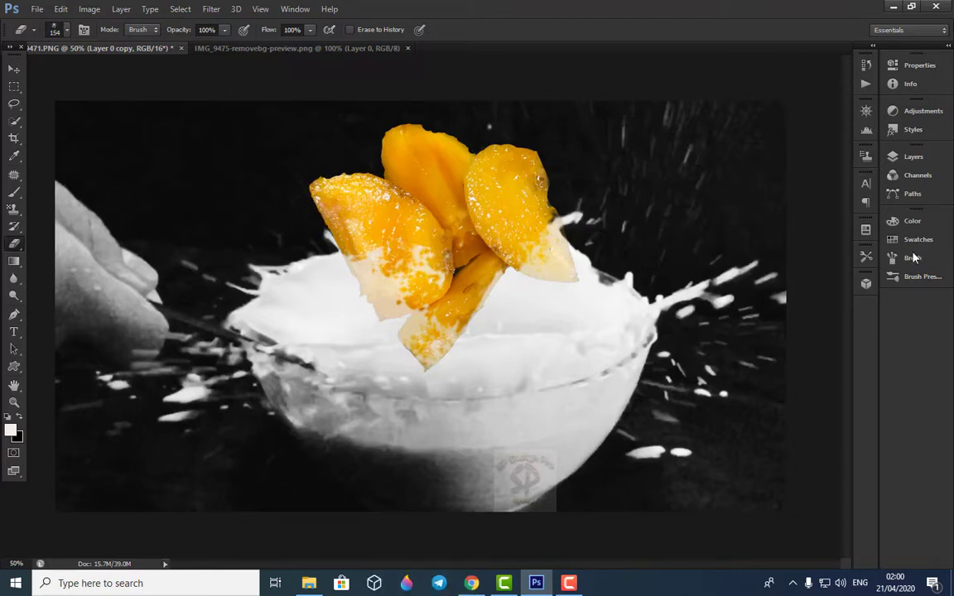
{"action": "left_click", "coordinate": [914, 158]}
{"action": "left_click", "coordinate": [927, 159]}
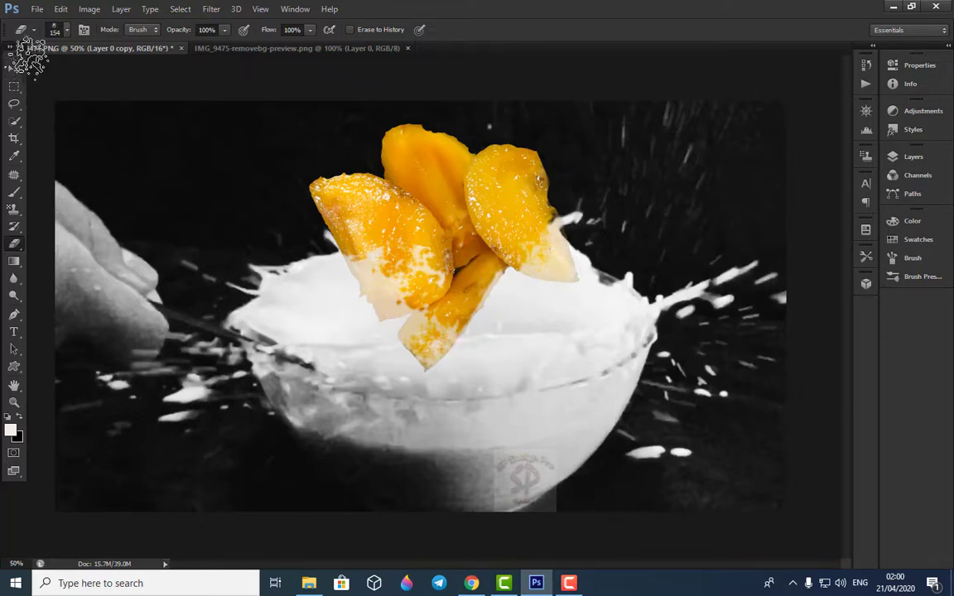
Step: Save the composite as IMG_947sp.jpg in JPEG format at quality 12 (Maximum)
{"action": "left_click", "coordinate": [38, 11]}
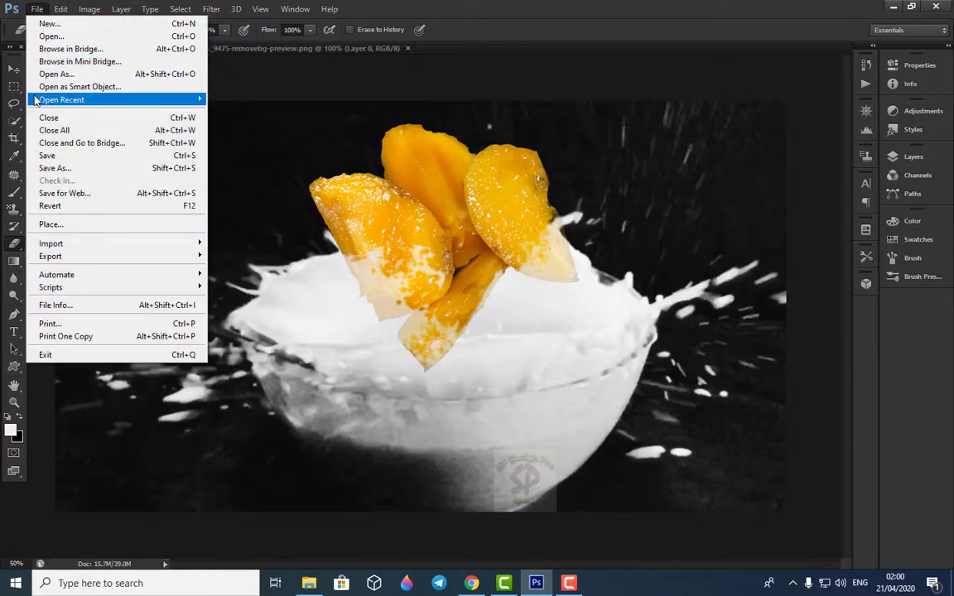
{"action": "left_click", "coordinate": [55, 167]}
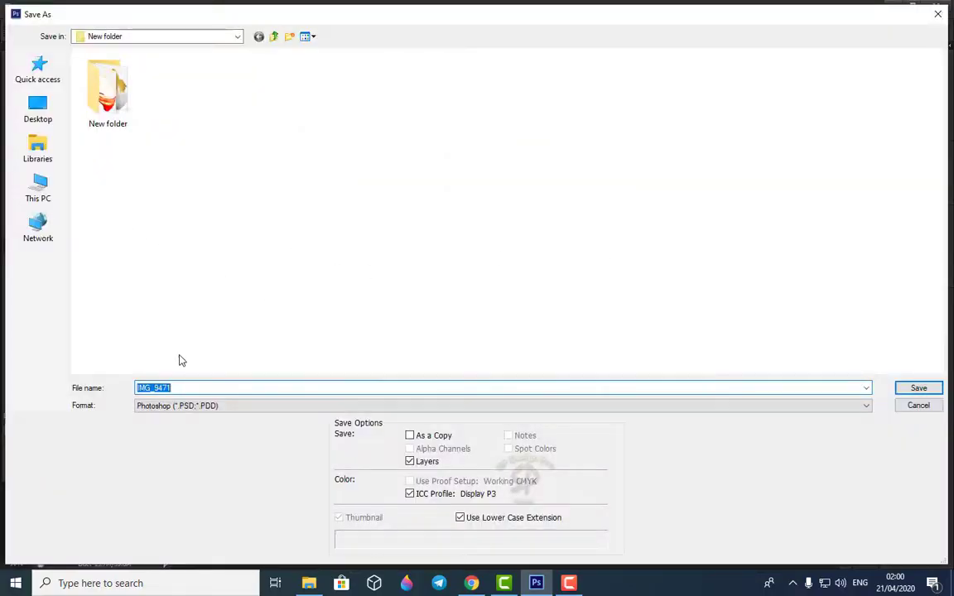
{"action": "left_click", "coordinate": [183, 387]}
{"action": "key", "text": "BackSpace"}
{"action": "type", "text": "sp"}
{"action": "left_click", "coordinate": [179, 406]}
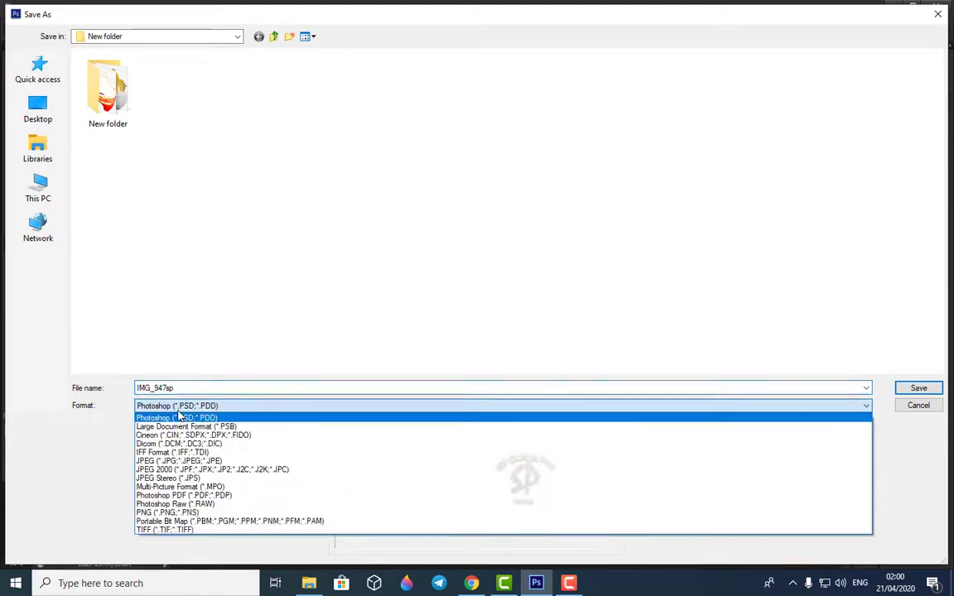
{"action": "left_click", "coordinate": [184, 460]}
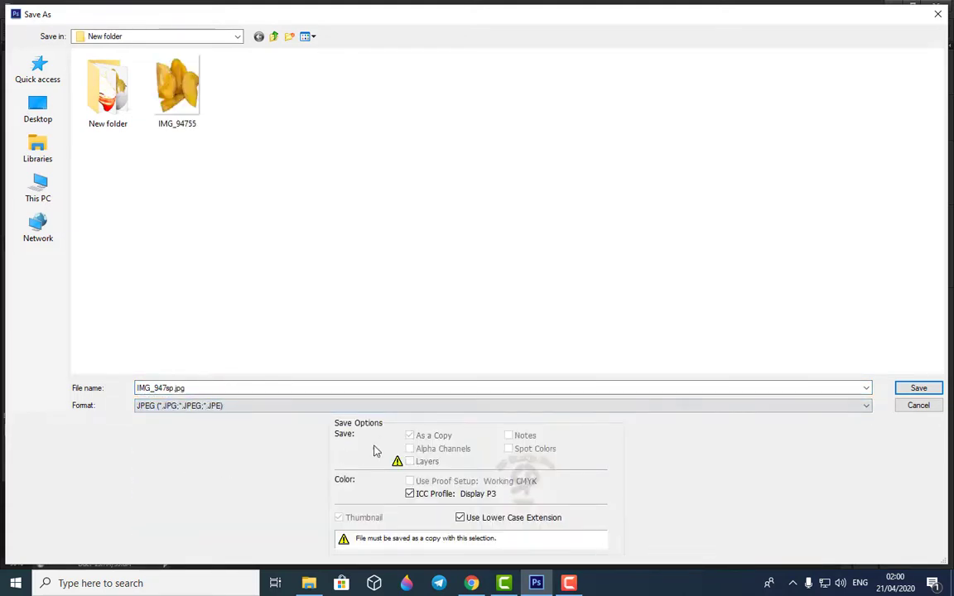
{"action": "left_click", "coordinate": [918, 389]}
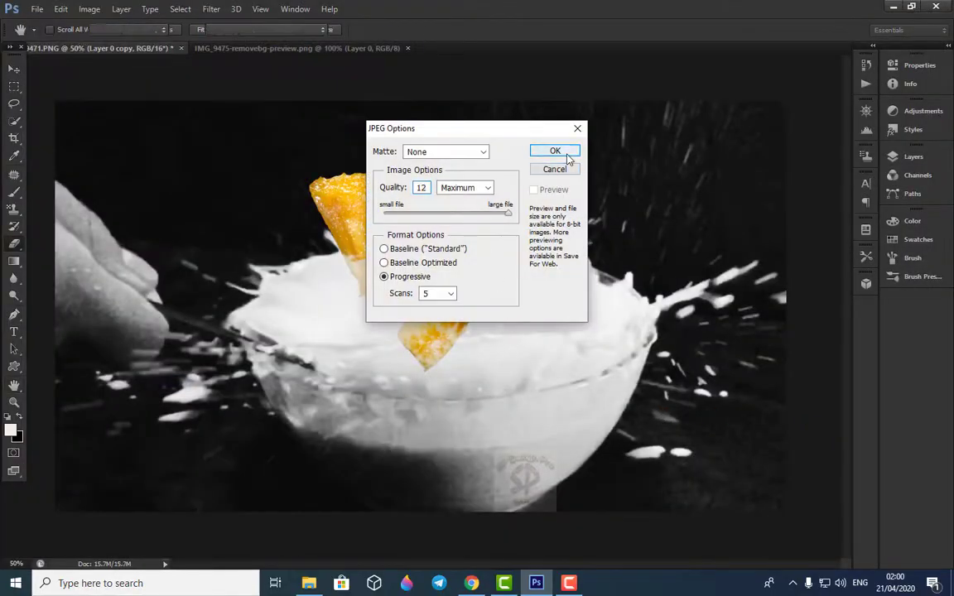
{"action": "left_click", "coordinate": [555, 151]}
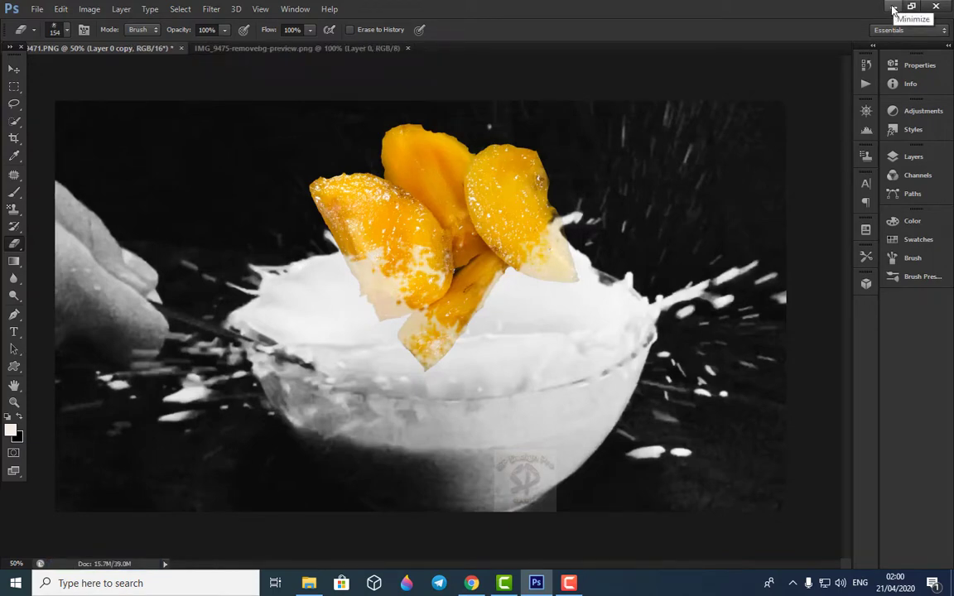
Step: From File Explorer, open the saved IMG_947sp image in Snip & Sketch
{"action": "left_click", "coordinate": [308, 584]}
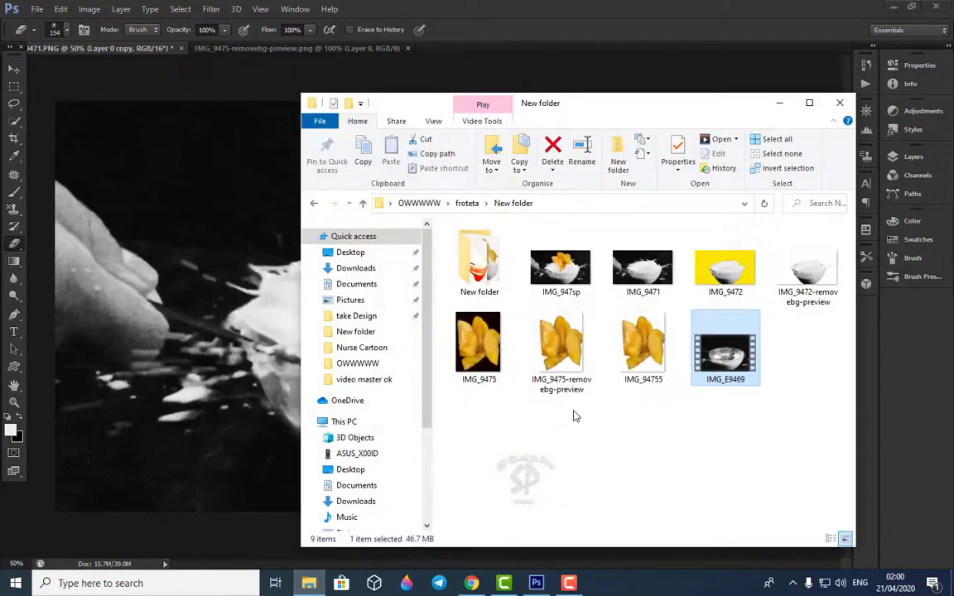
{"action": "left_click", "coordinate": [689, 393]}
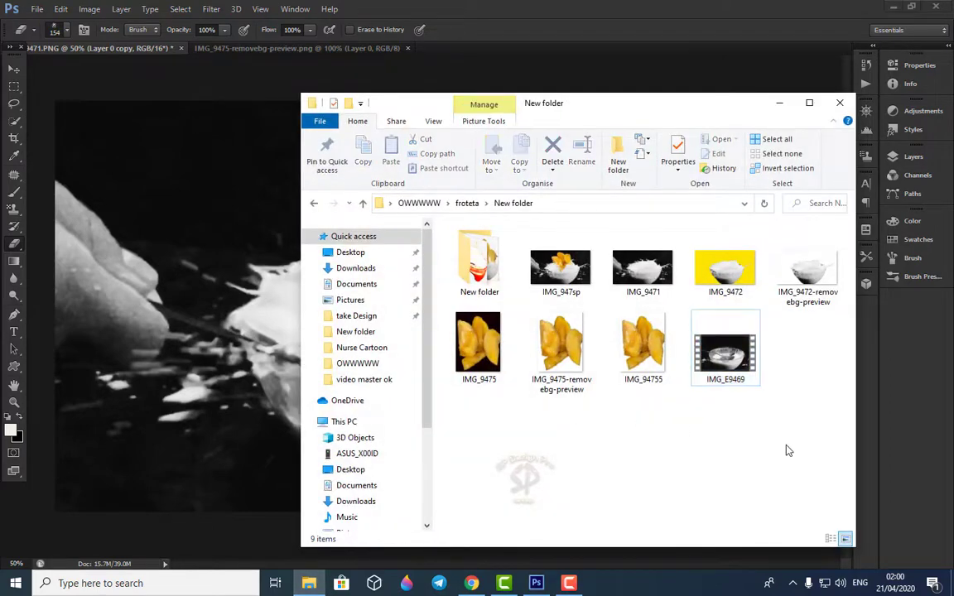
{"action": "left_click", "coordinate": [561, 273]}
{"action": "right_click", "coordinate": [562, 282]}
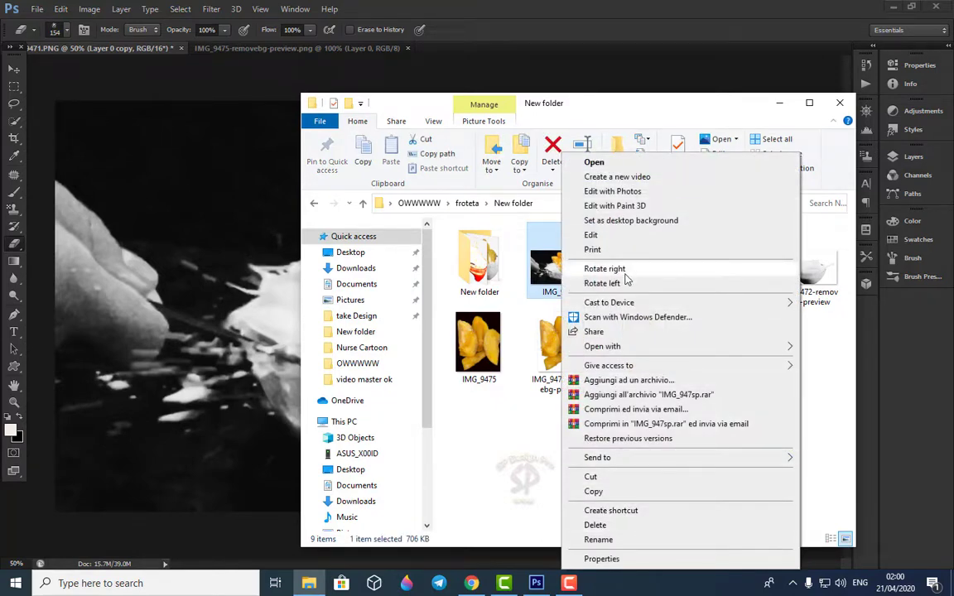
{"action": "mouse_move", "coordinate": [602, 347]}
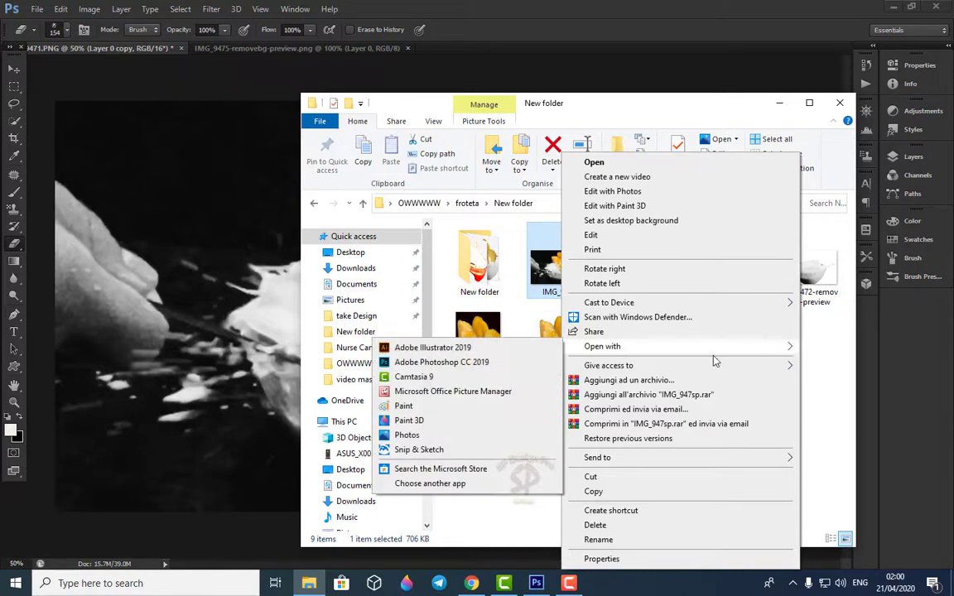
{"action": "left_click", "coordinate": [410, 450]}
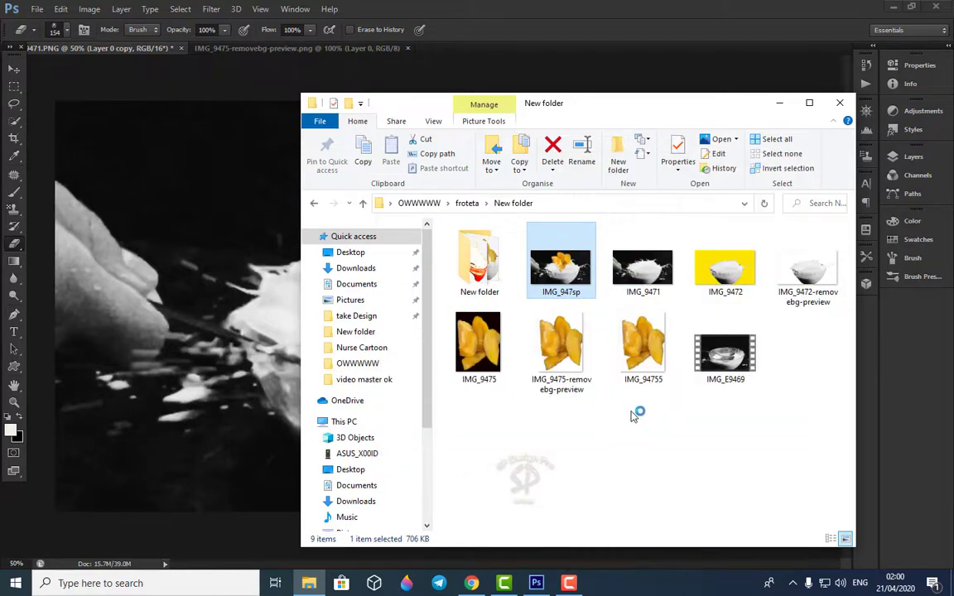